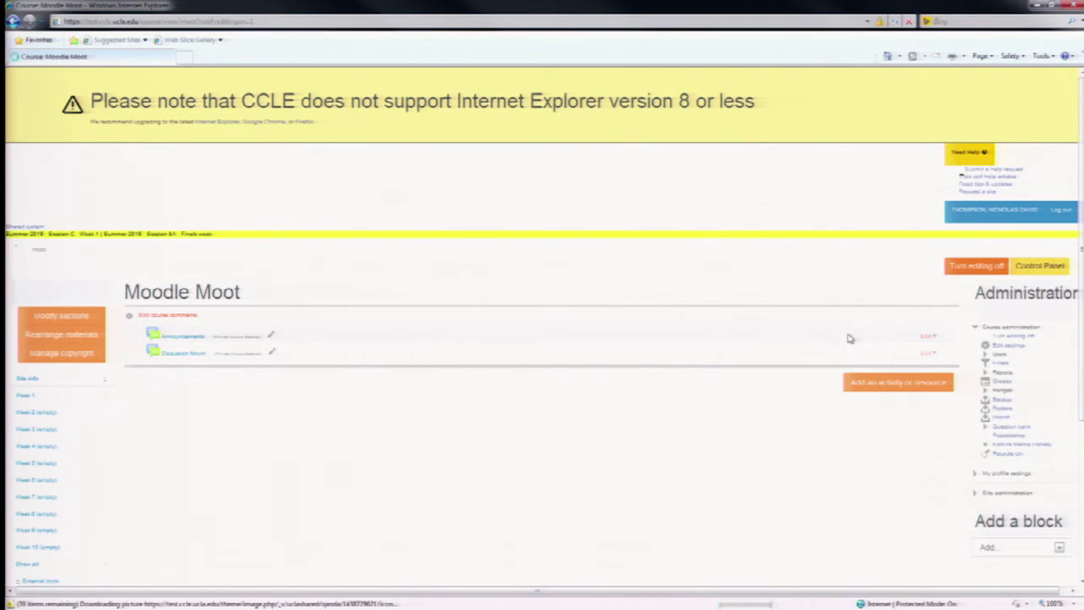
# Step: Toggle course editing off and on, then open the new External tool form and review its expanded General settings
pyautogui.click(962, 277)
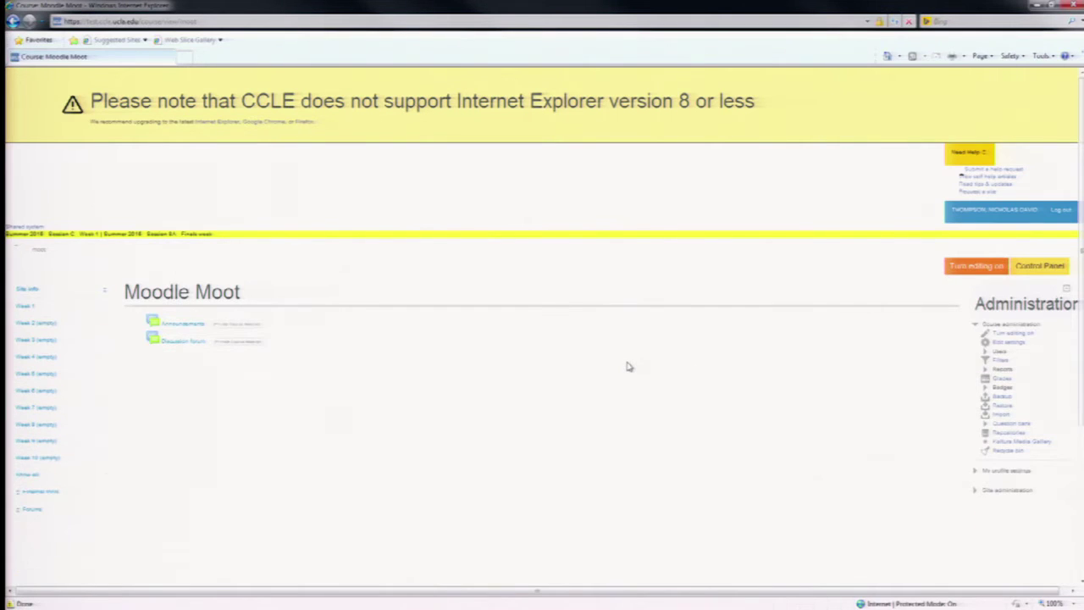
pyautogui.click(966, 267)
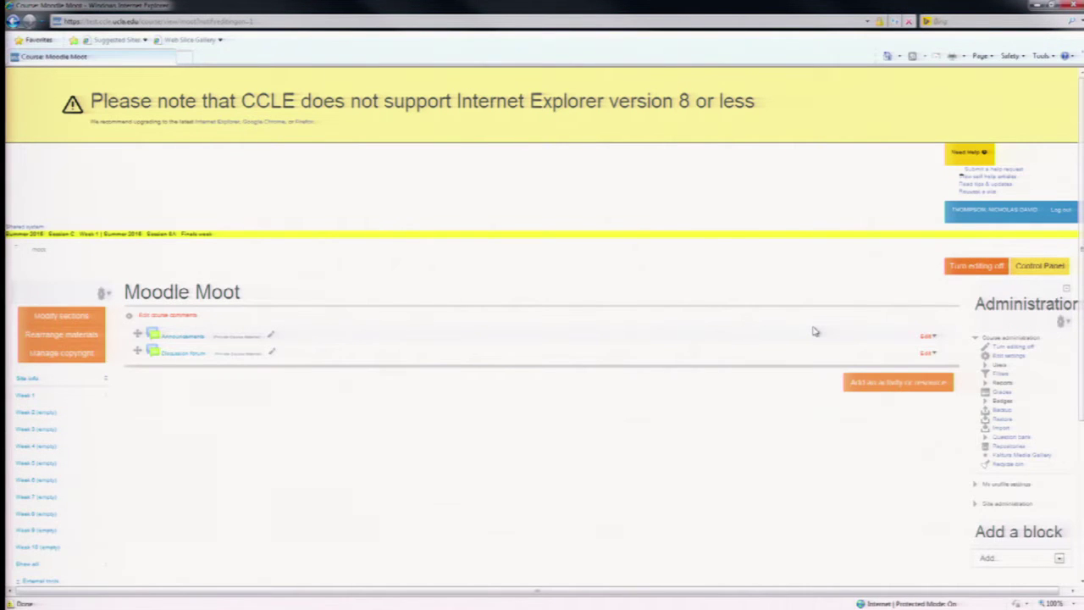
pyautogui.click(863, 387)
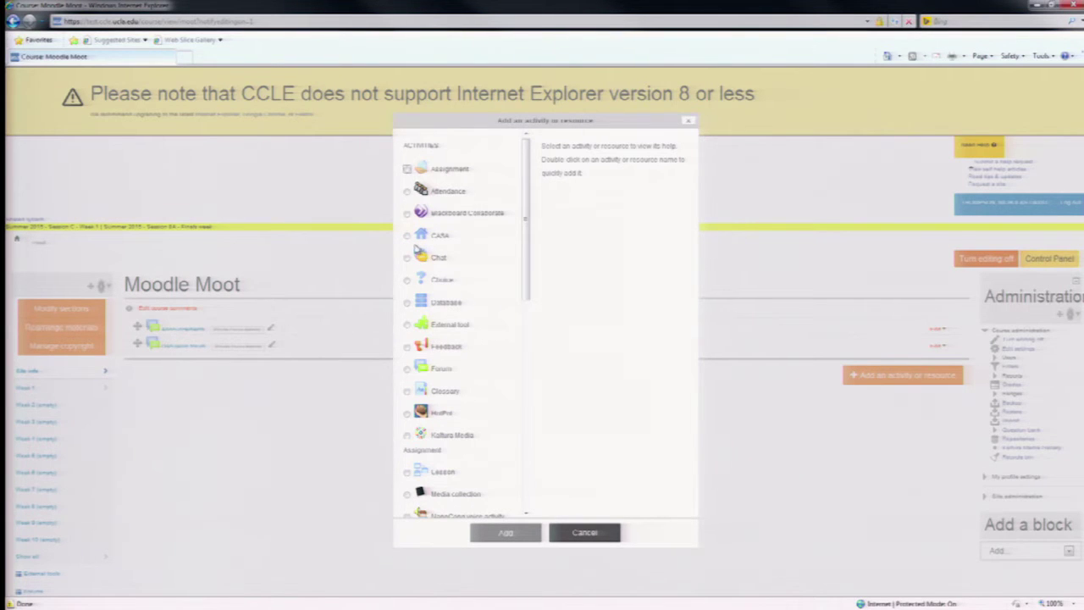
pyautogui.click(439, 330)
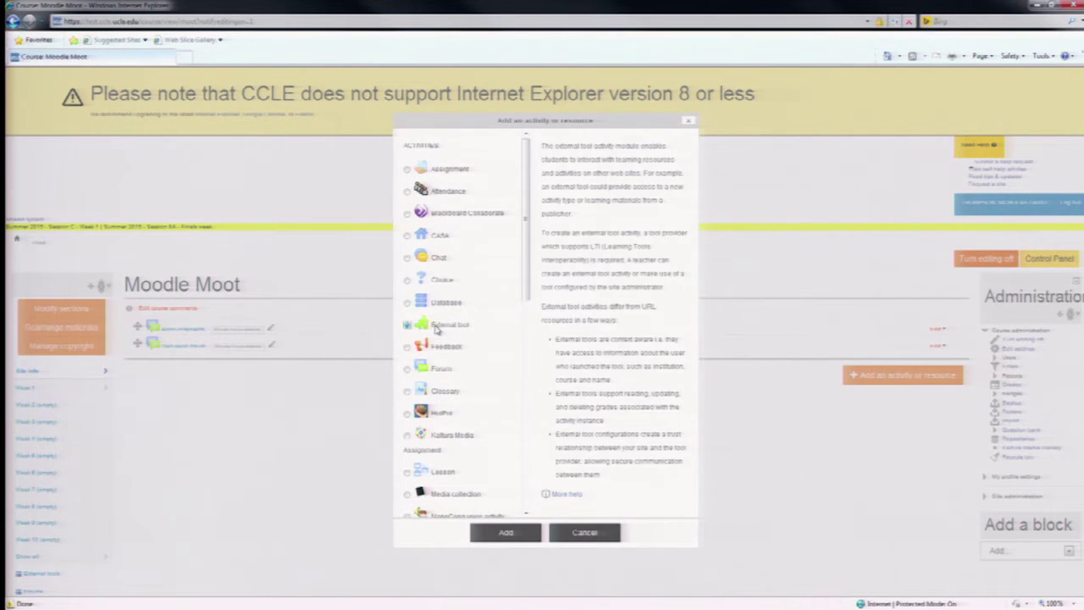
pyautogui.click(524, 535)
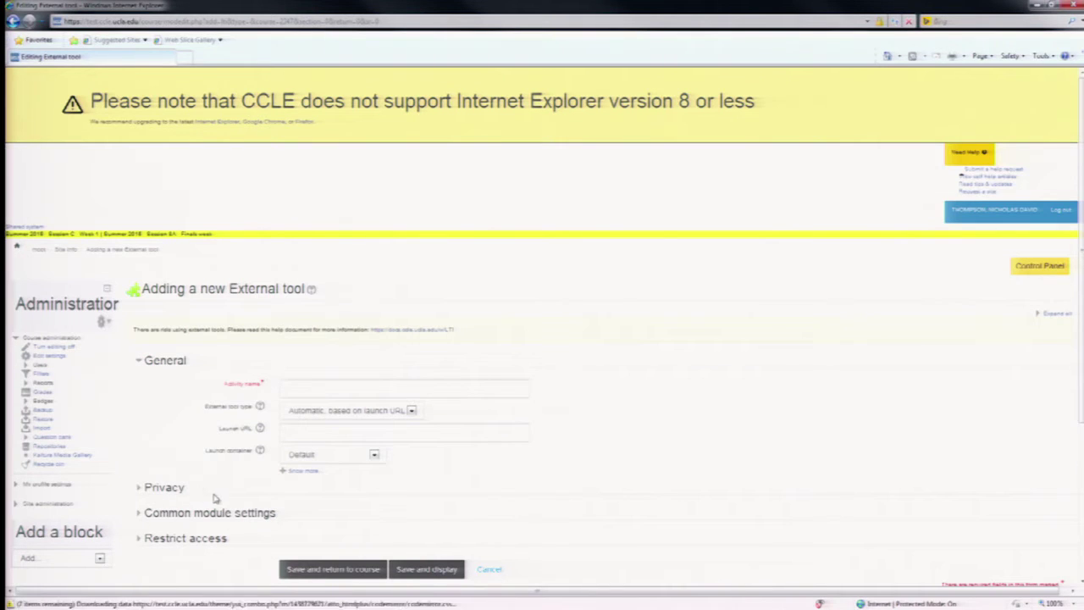
pyautogui.click(305, 471)
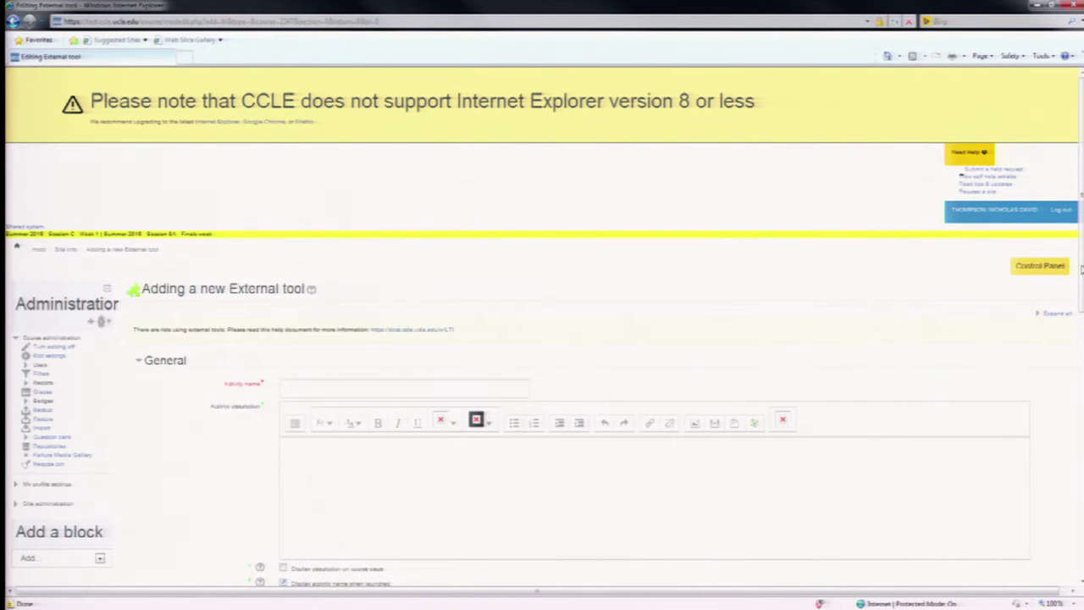
pyautogui.scroll(-2, 1075, 271)
pyautogui.scroll(-3, 542, 338)
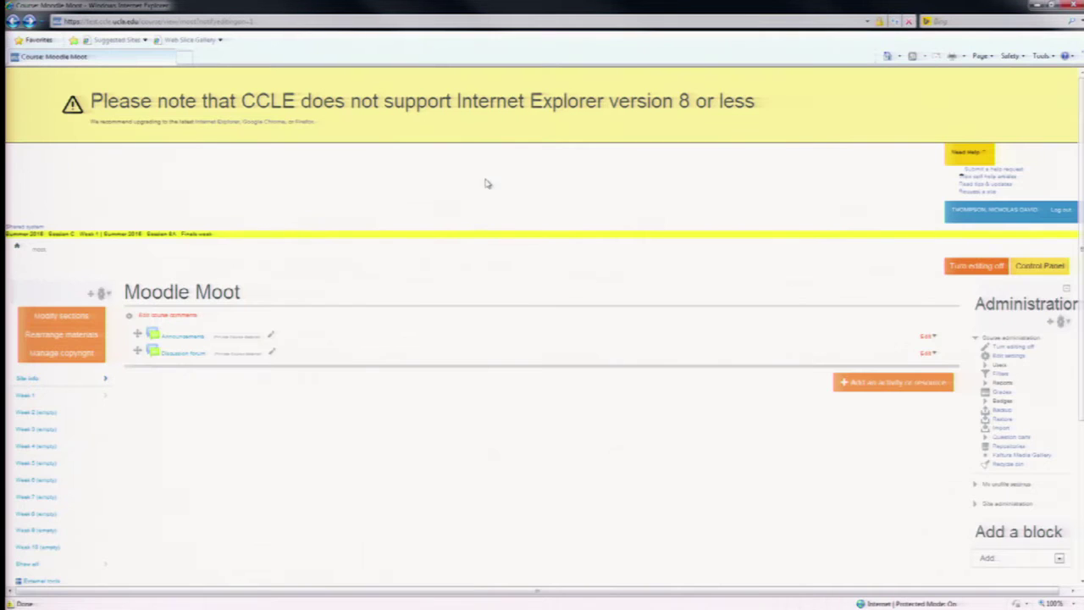
# Step: Add the Online Polls app from the UCSD App Store to the Moodle Moot course through a CASA activity
pyautogui.click(938, 382)
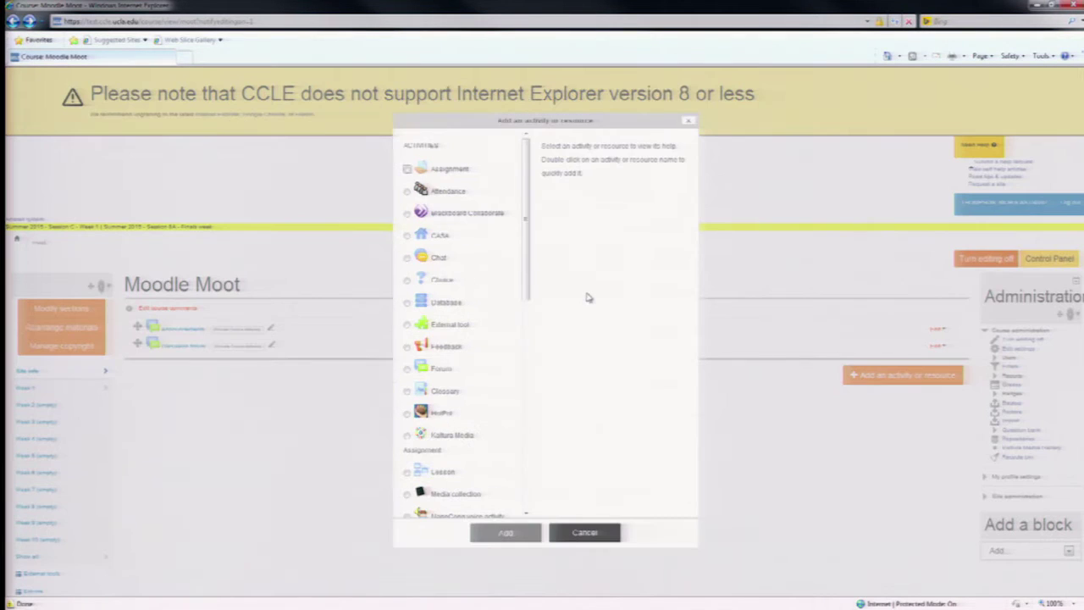
pyautogui.click(407, 236)
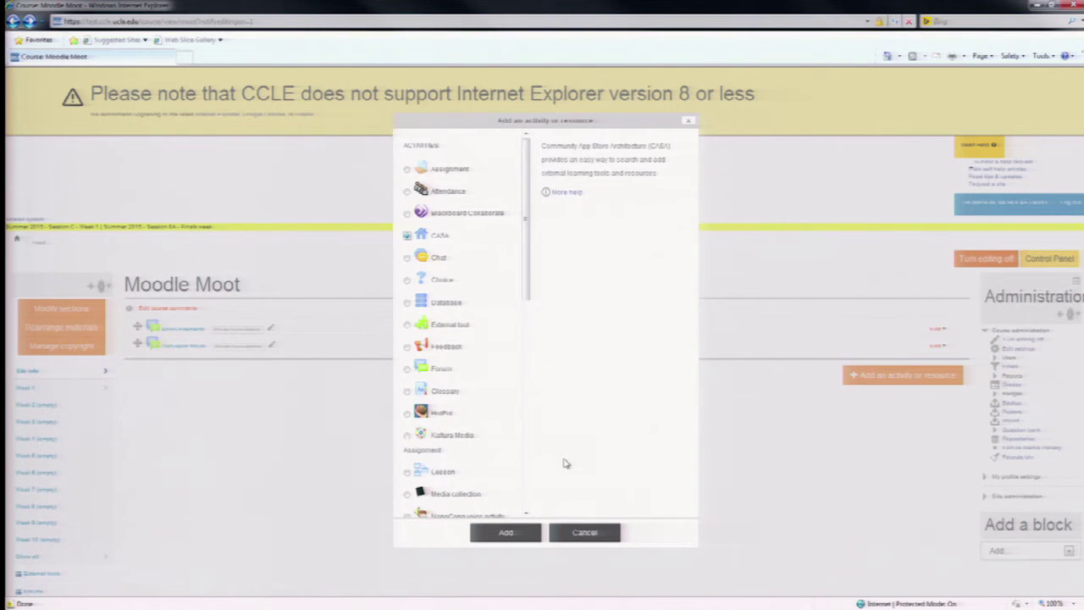
pyautogui.click(527, 531)
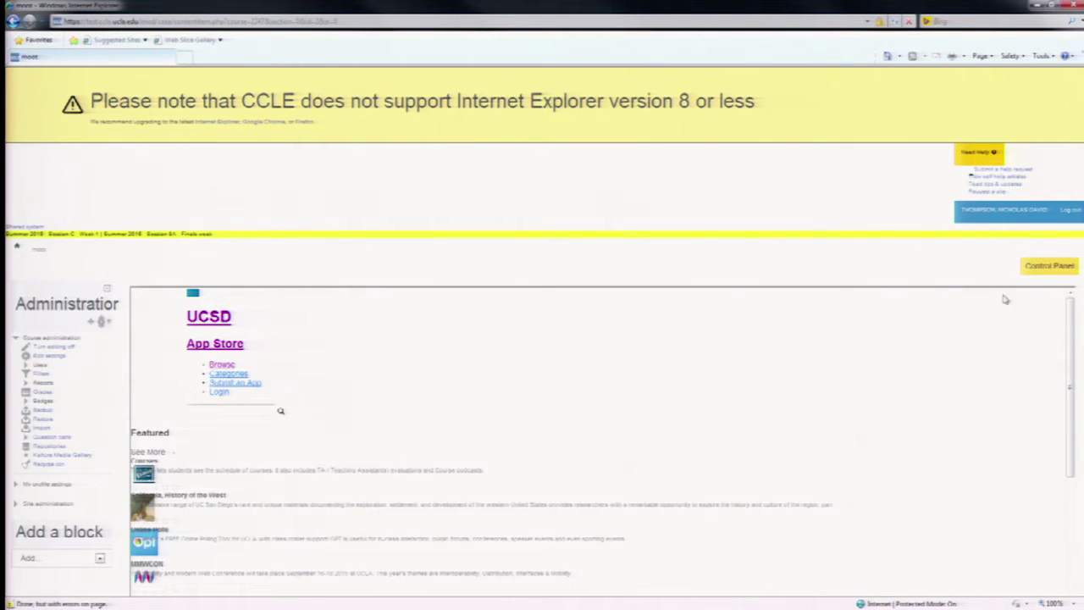
pyautogui.moveTo(1072, 339); pyautogui.dragTo(1076, 410)
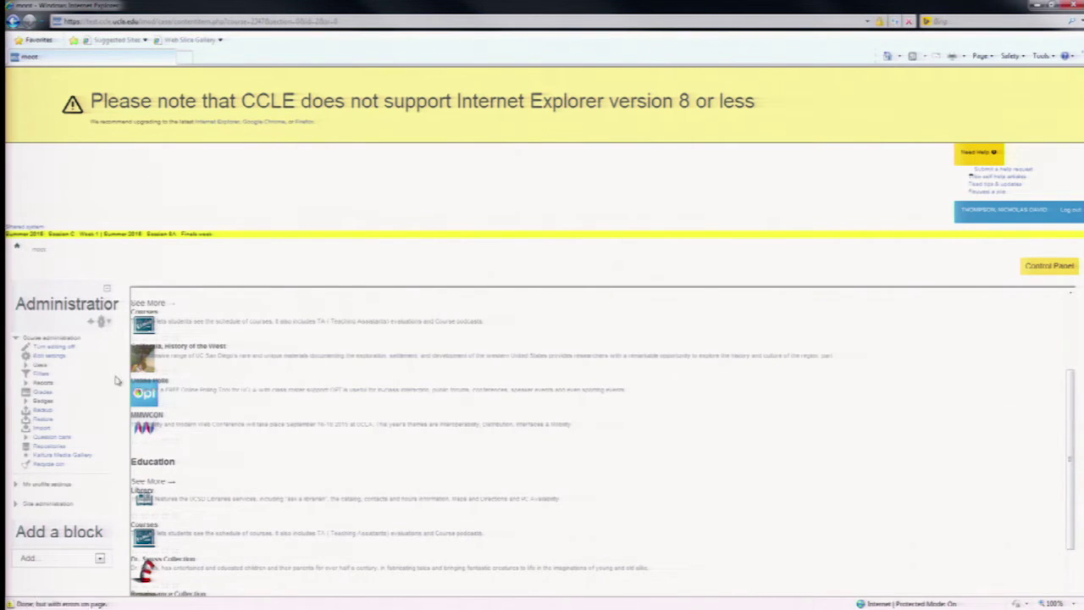
pyautogui.click(155, 406)
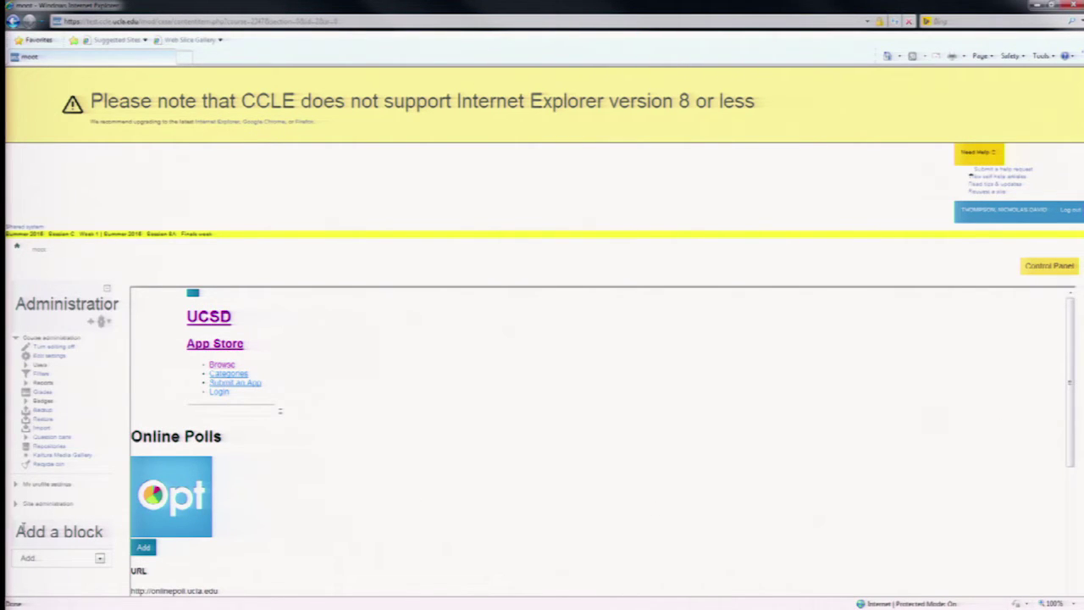
pyautogui.click(145, 549)
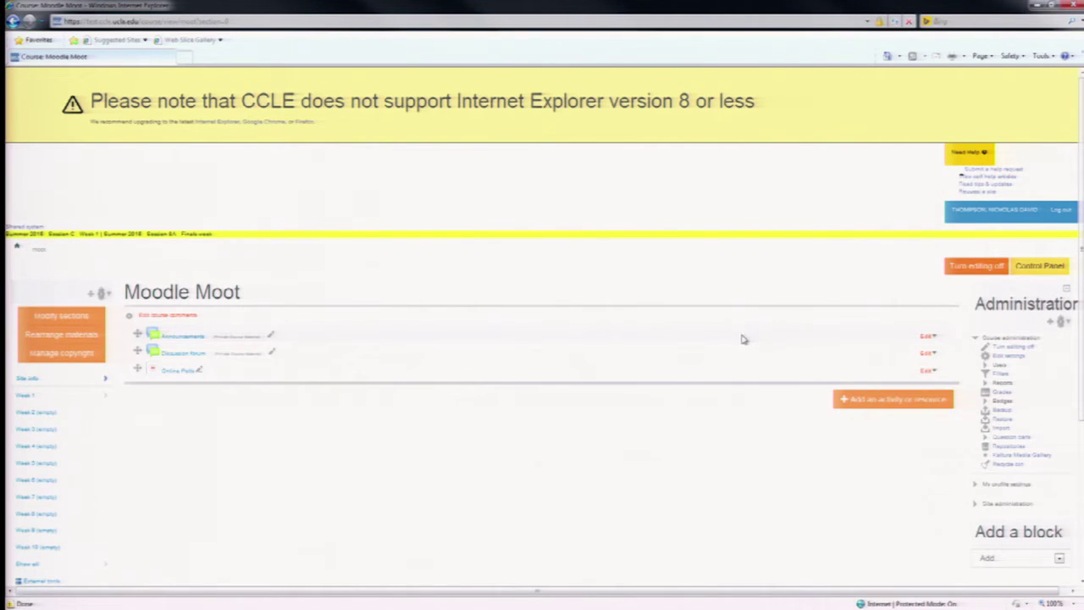
# Step: Launch the Online Polls activity with only securely delivered content allowed, and return to the course page
pyautogui.click(172, 375)
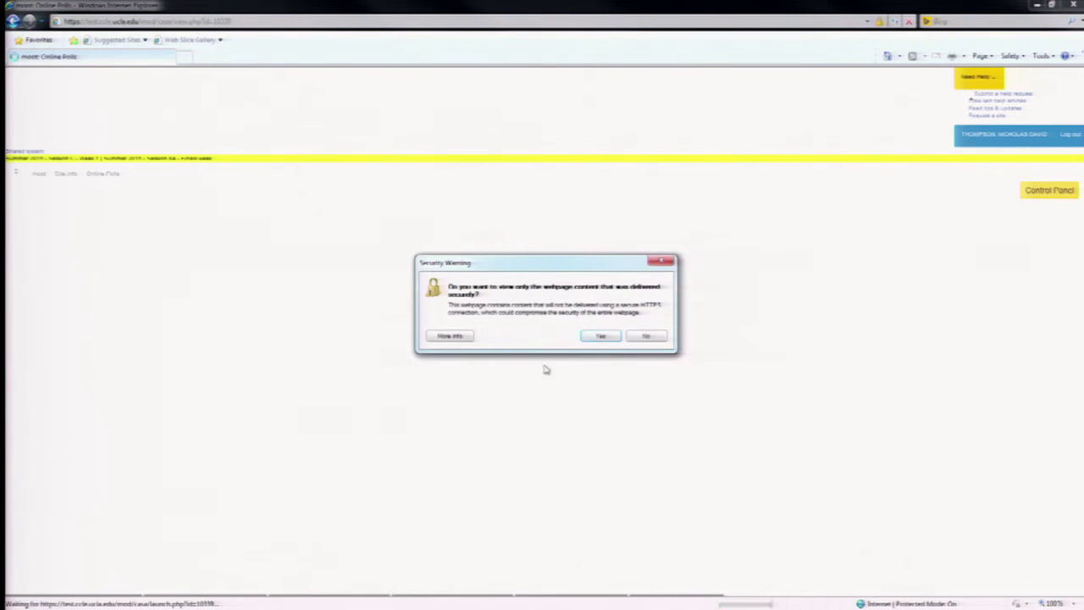
pyautogui.click(603, 337)
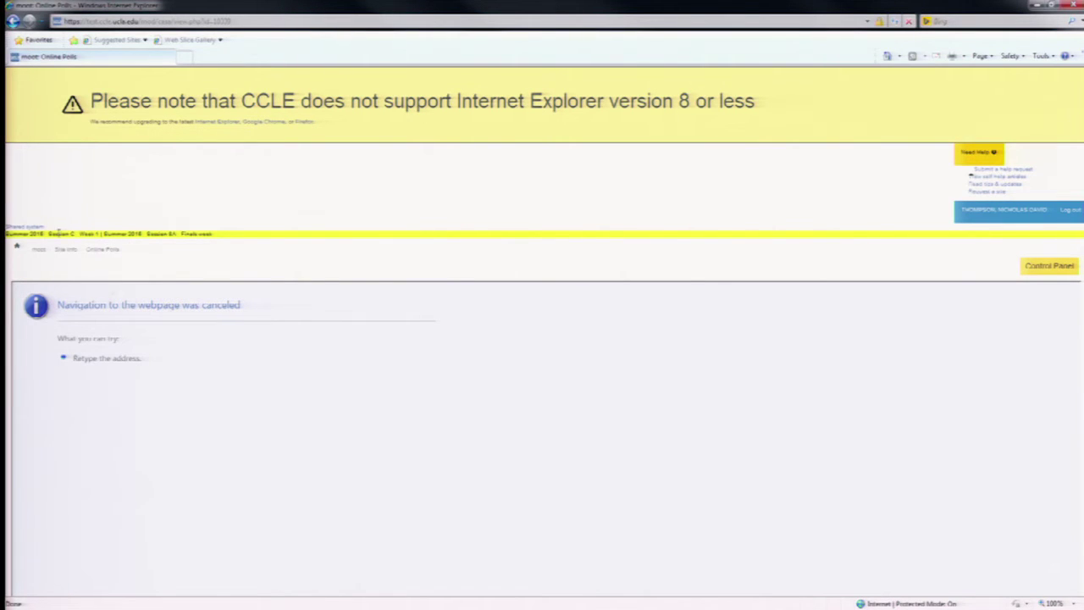
pyautogui.click(15, 23)
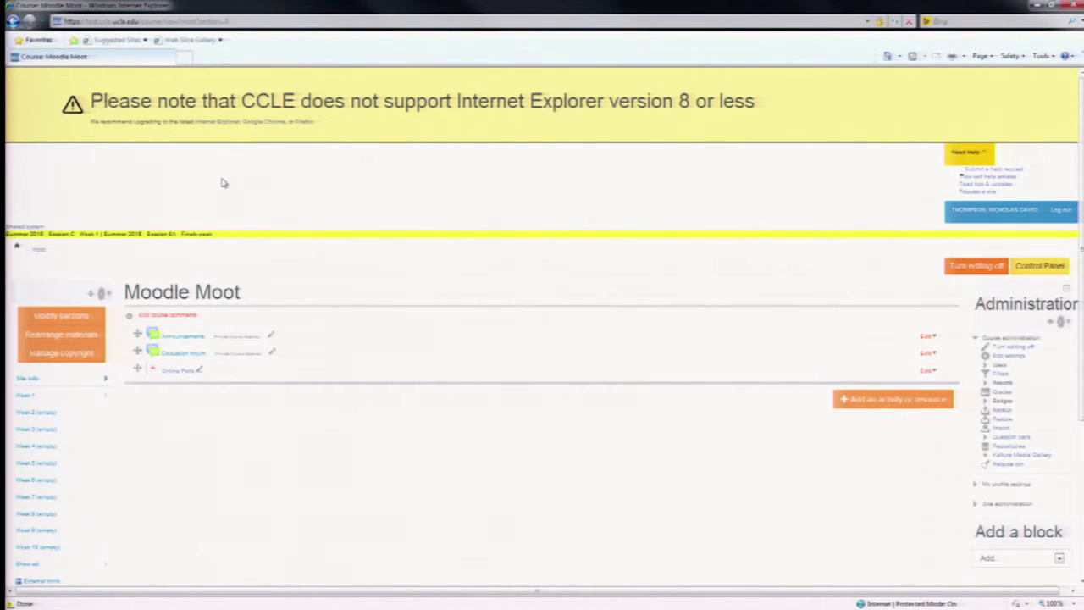
pyautogui.click(930, 373)
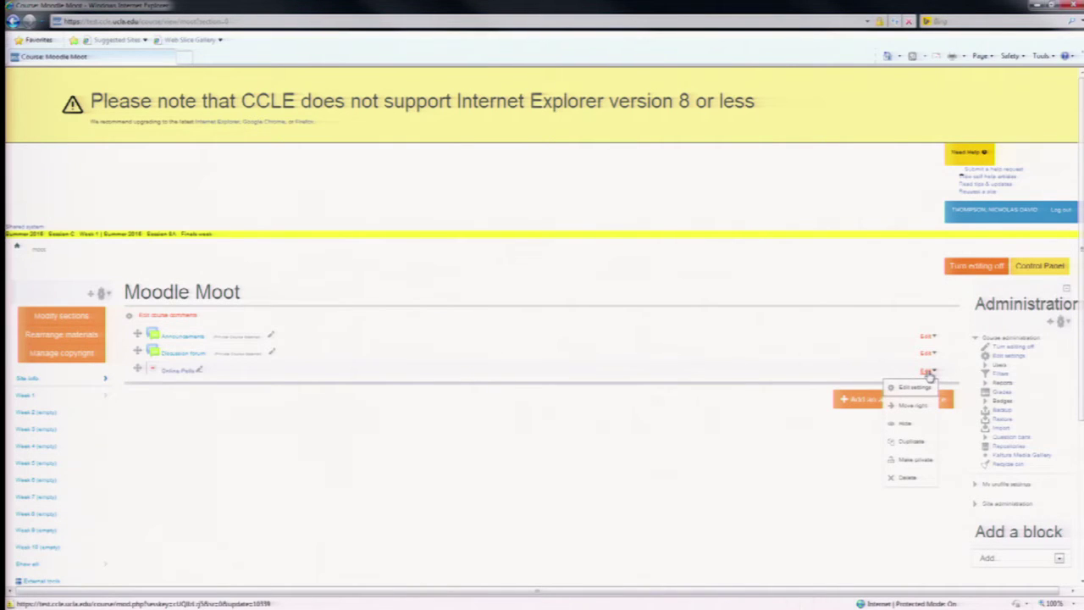
pyautogui.click(915, 387)
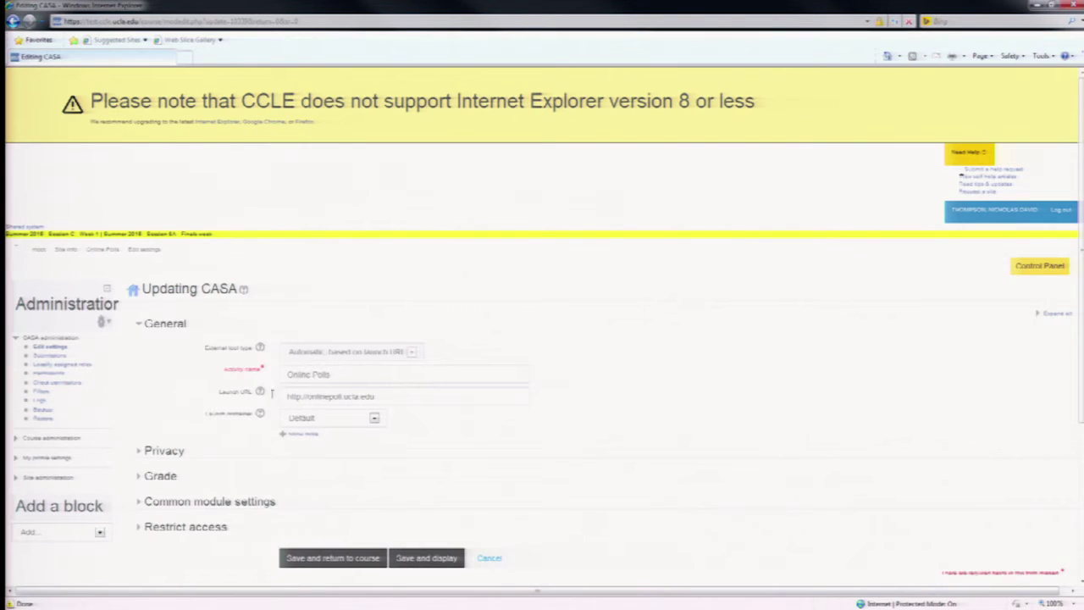
pyautogui.click(300, 397)
pyautogui.write('s')
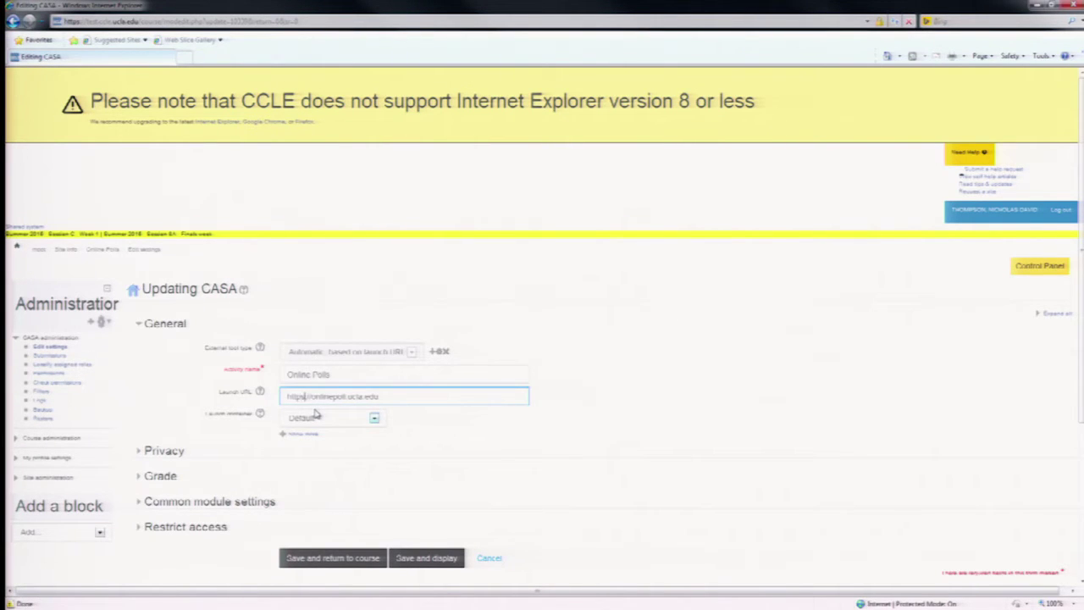
pyautogui.click(310, 559)
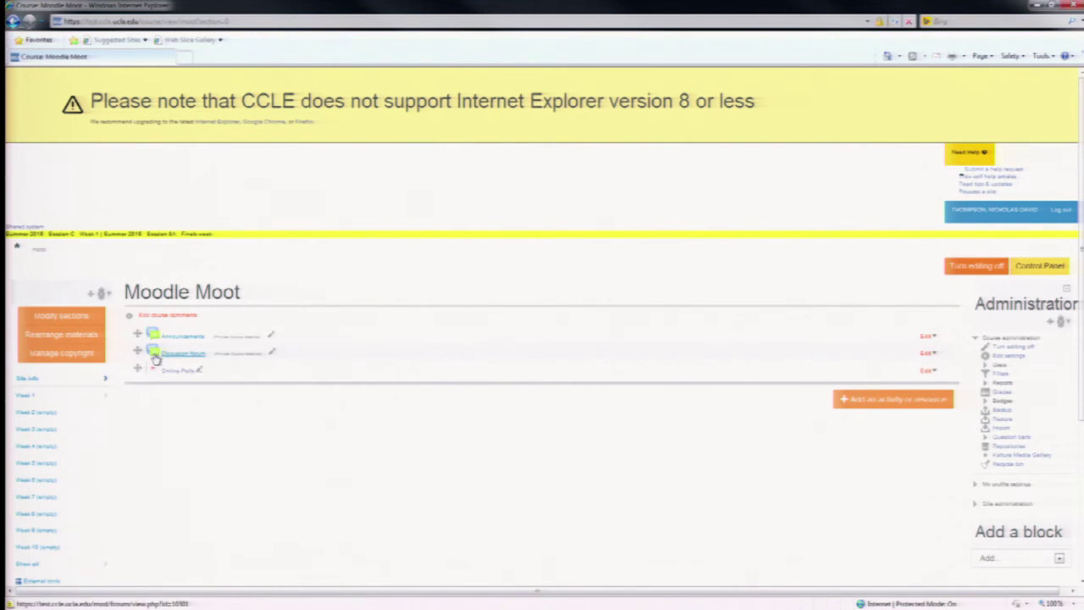
# Step: Launch Online Polls from the course, view the CCLE TEST login form in its separate window, and close that window
pyautogui.click(171, 373)
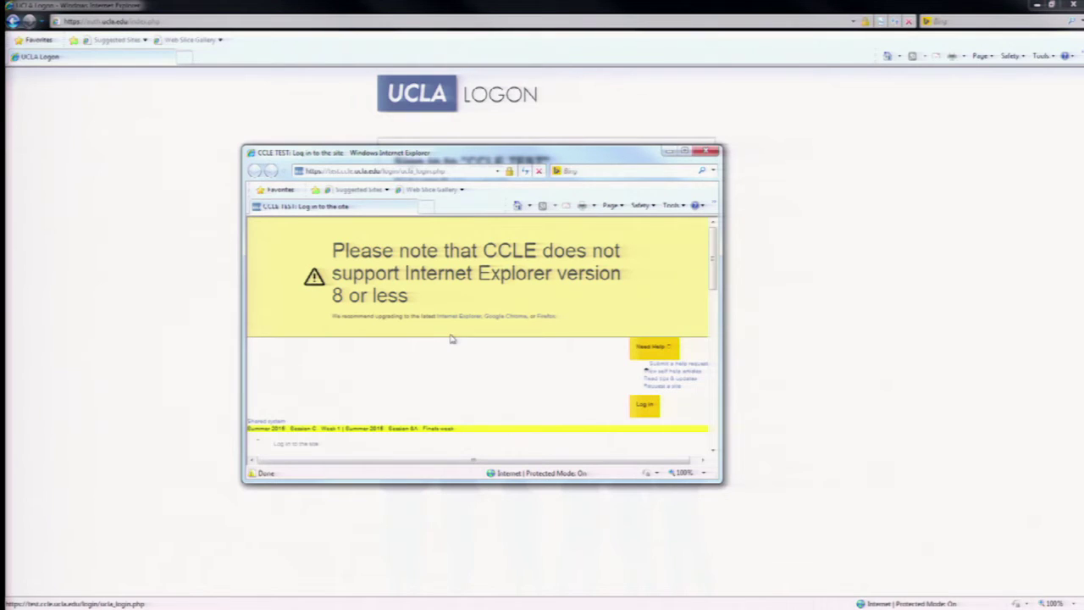
pyautogui.moveTo(713, 278); pyautogui.dragTo(726, 351)
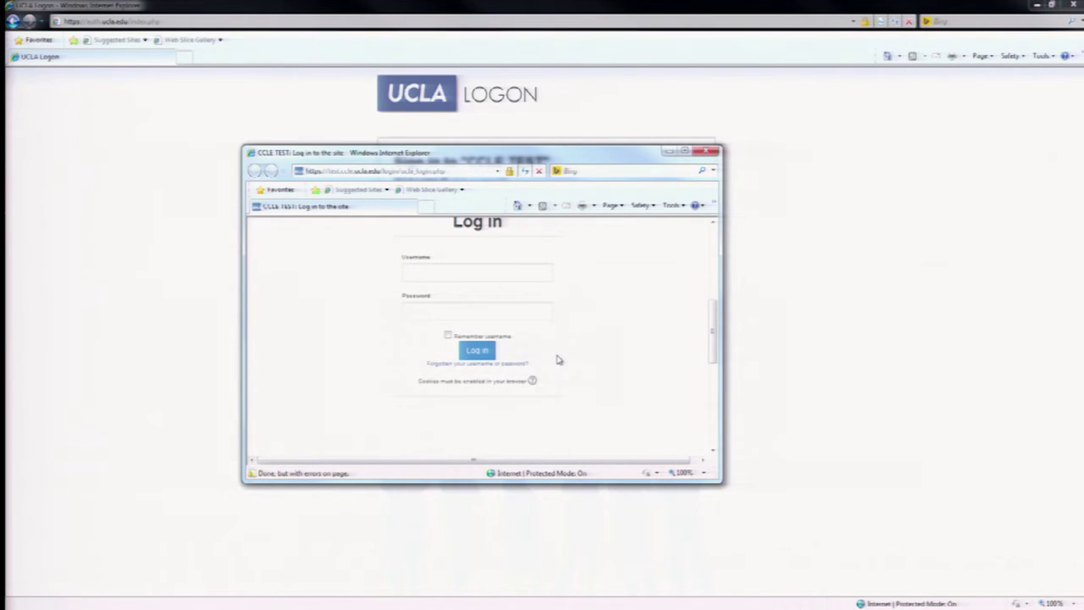
pyautogui.click(705, 152)
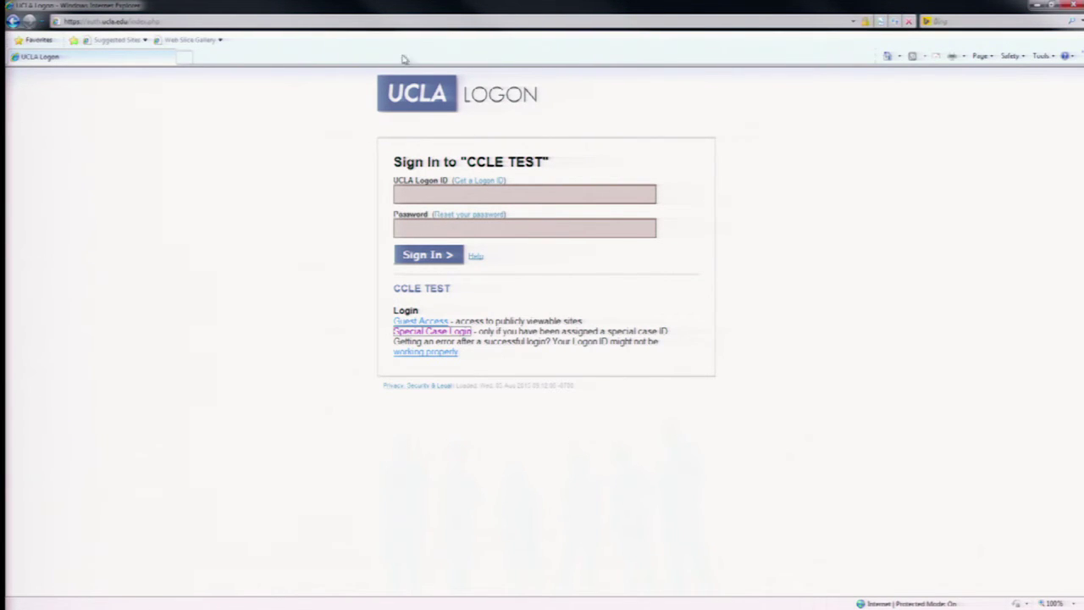
# Step: Switch to the UCSD App Store in Firefox and view its inbound peers in the administration area
pyautogui.click(416, 22)
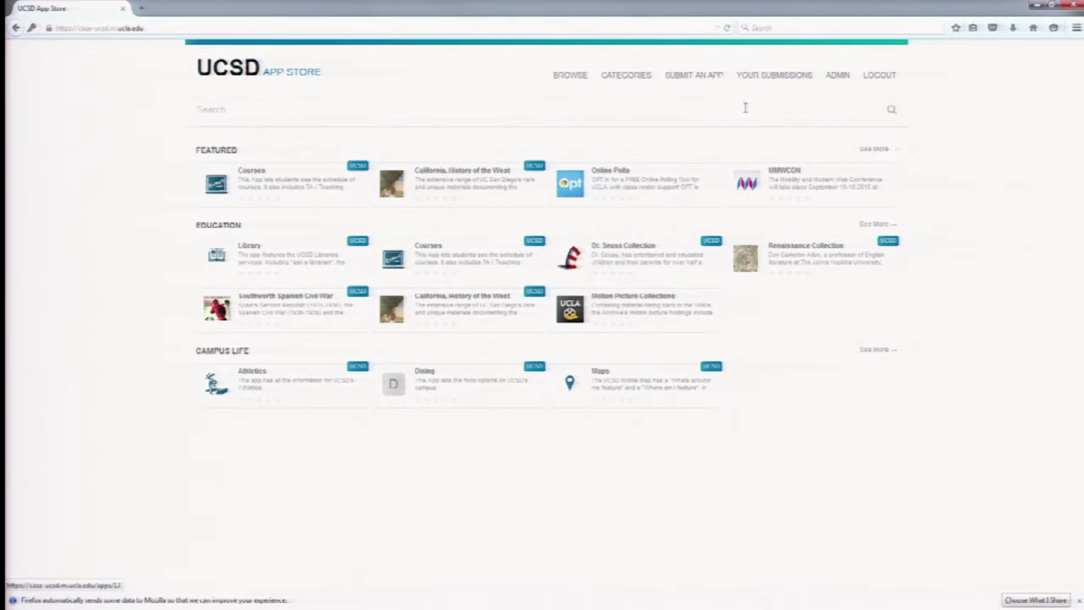
pyautogui.click(839, 76)
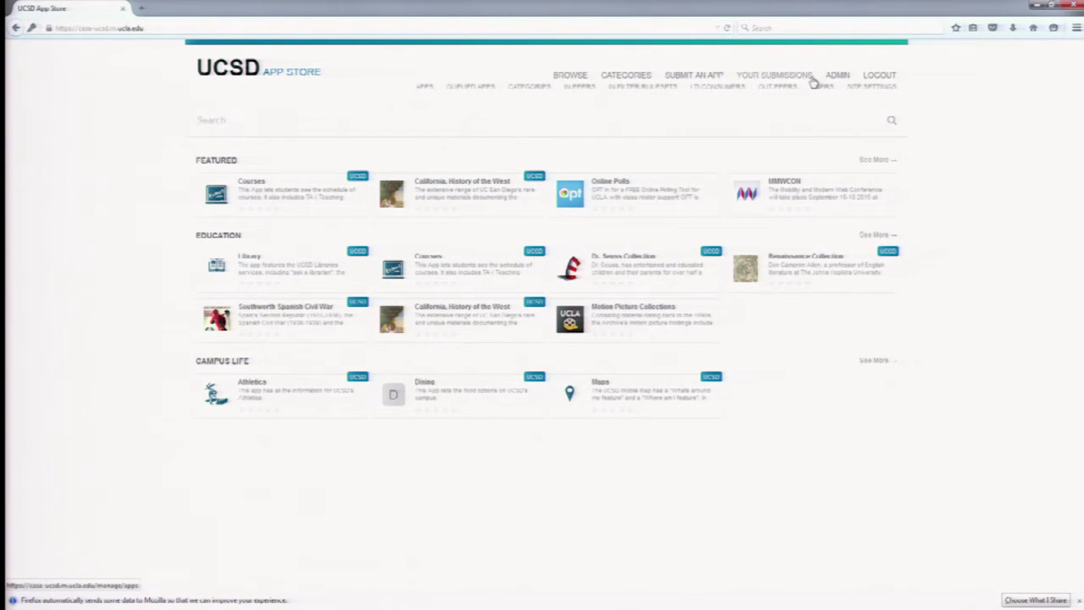
pyautogui.click(584, 87)
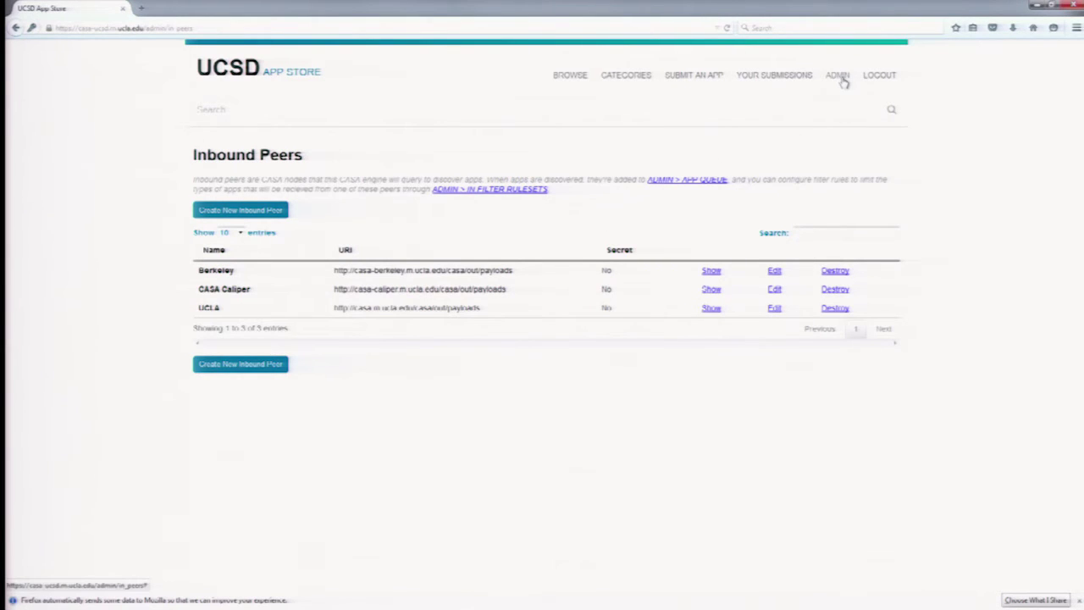
# Step: View the app store's LTI consumers and its outbound peers
pyautogui.moveTo(839, 76)
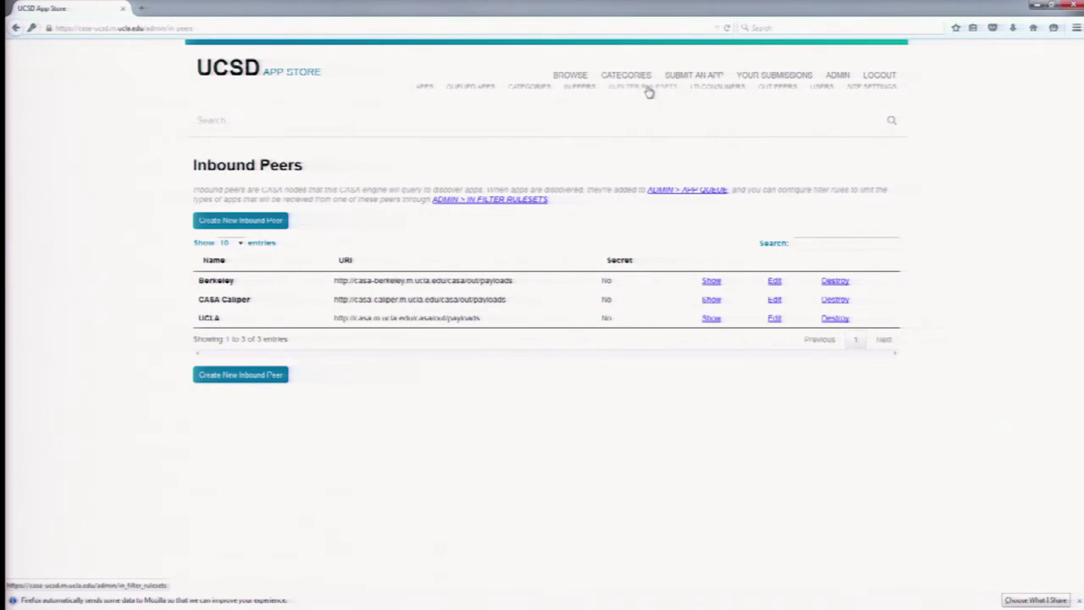
pyautogui.click(708, 95)
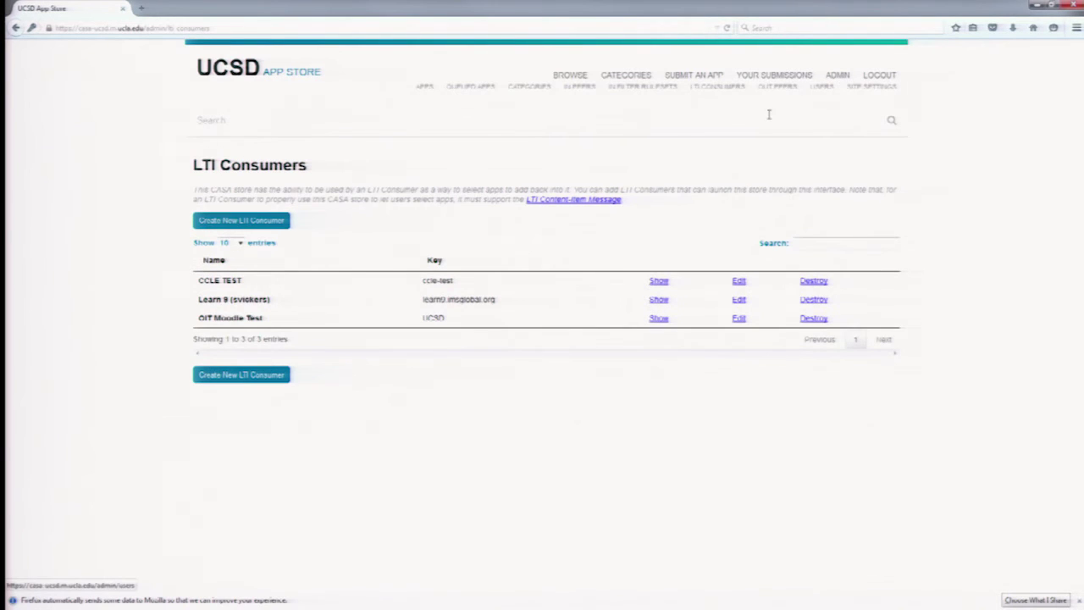
pyautogui.click(769, 89)
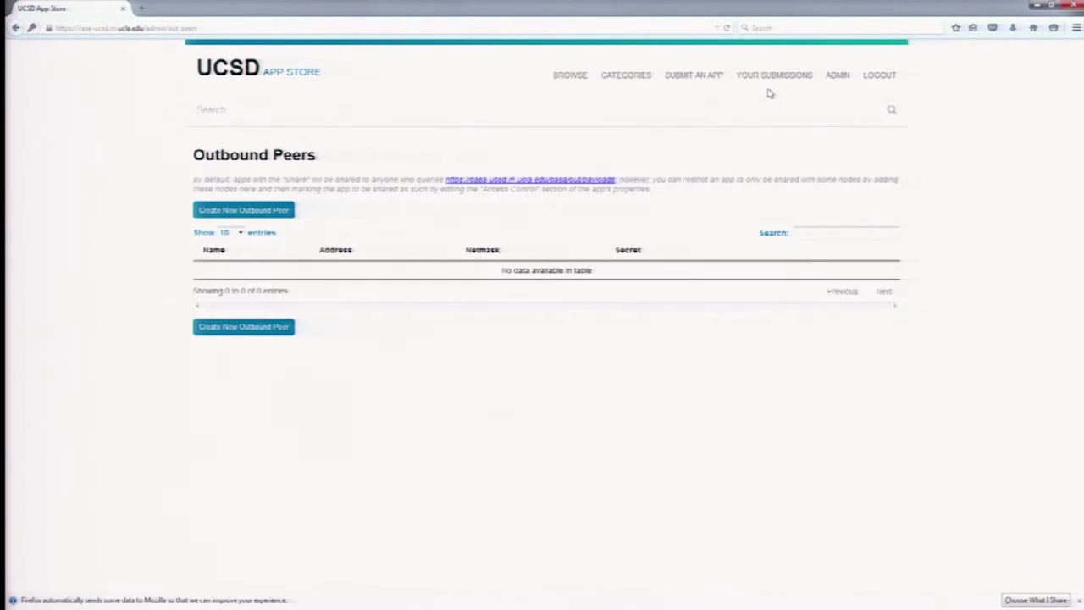